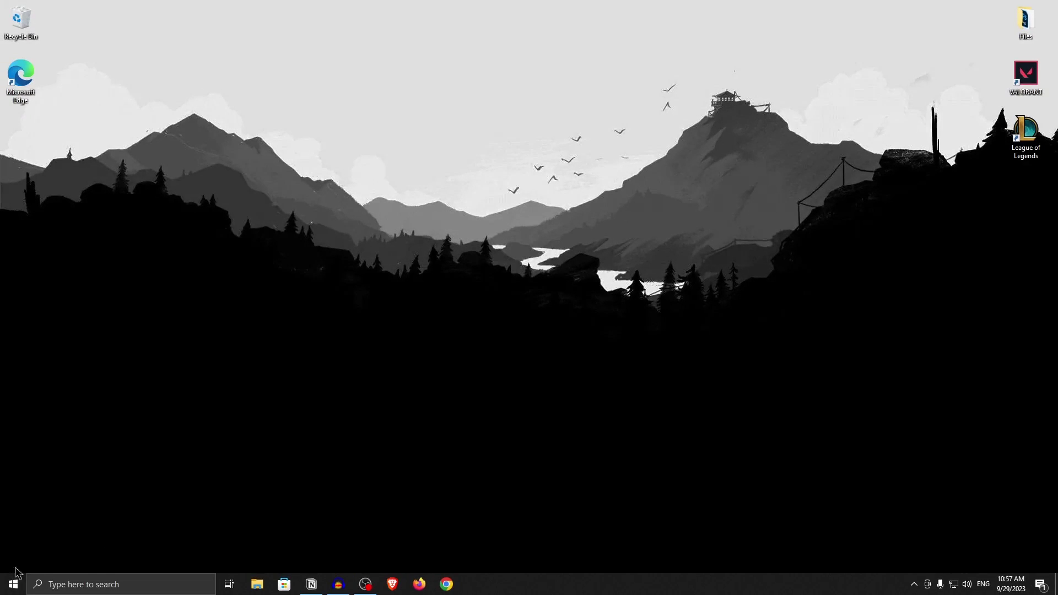
# Step: Find 'regedit' in Start search and launch Registry Editor
pyautogui.click(14, 583)
pyautogui.write('rege')
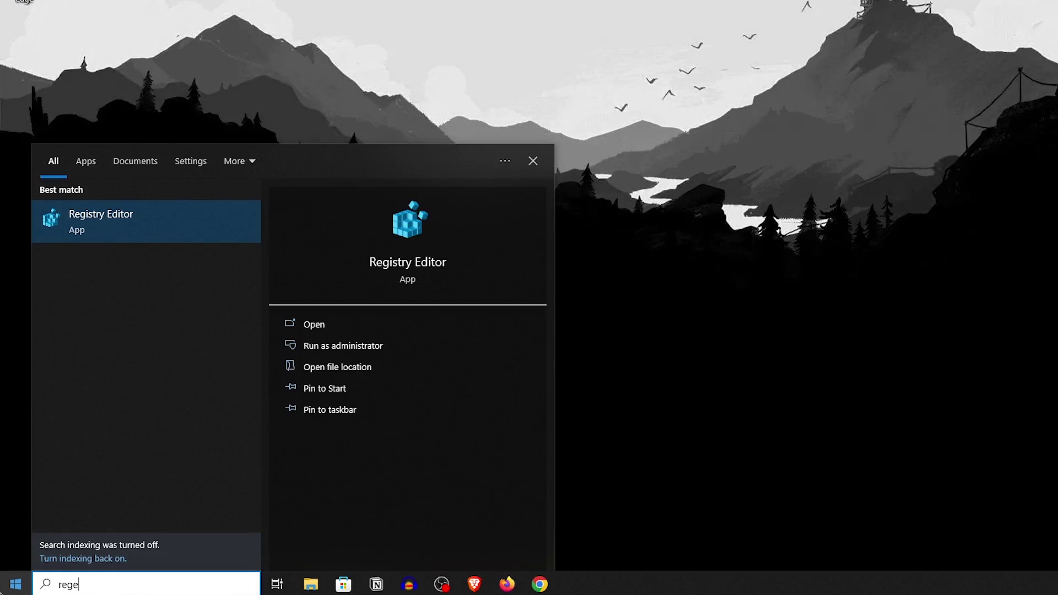
pyautogui.write('dit')
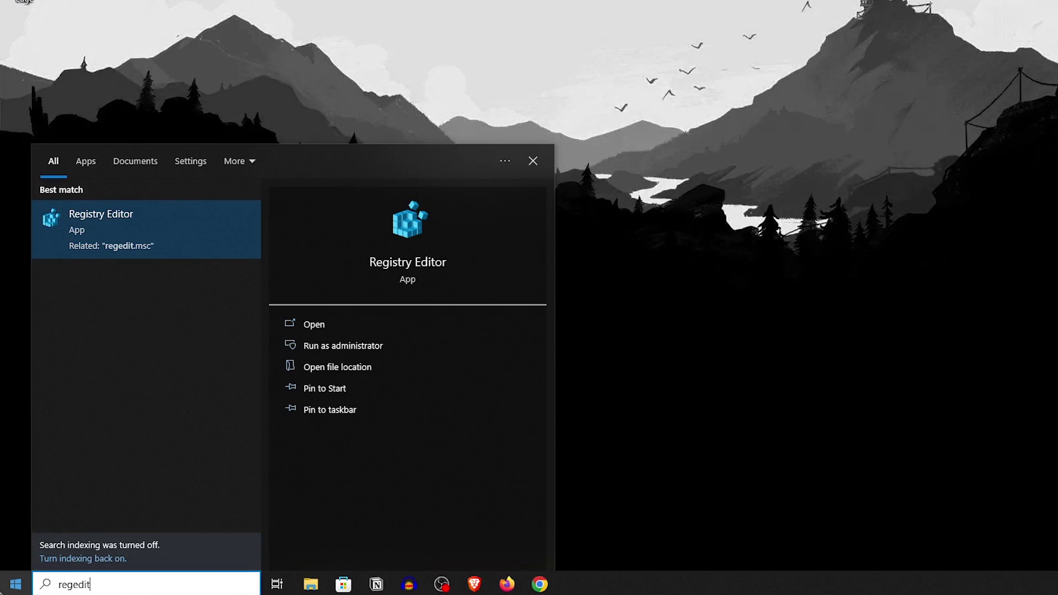
pyautogui.click(147, 231)
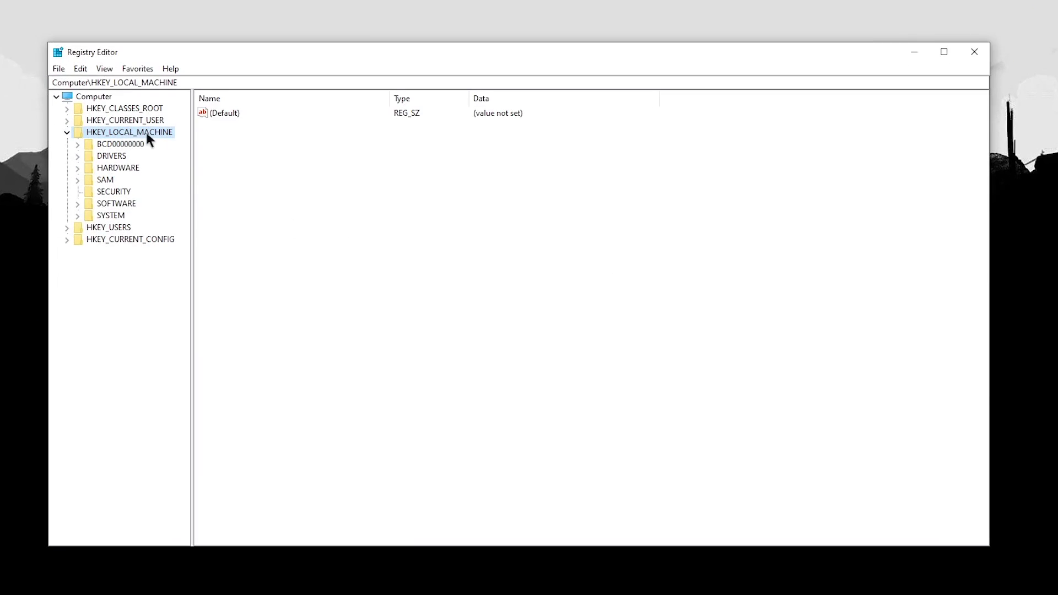
# Step: Expand HKEY_LOCAL_MACHINE\SYSTEM\CurrentControlSet\Control\Class to show its GUID subkeys
pyautogui.click(111, 215)
pyautogui.click(78, 215)
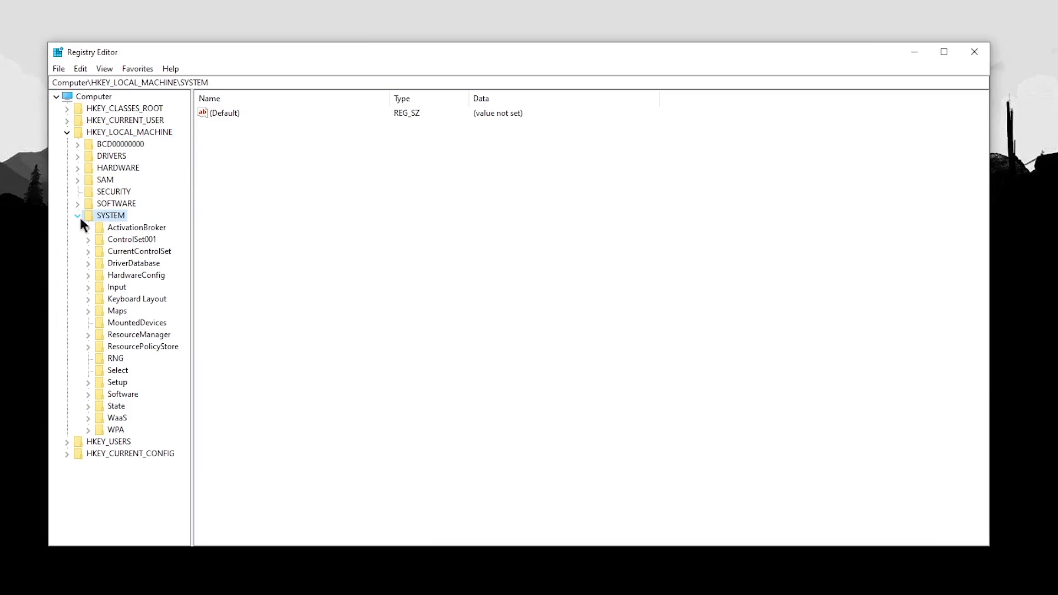
pyautogui.click(140, 253)
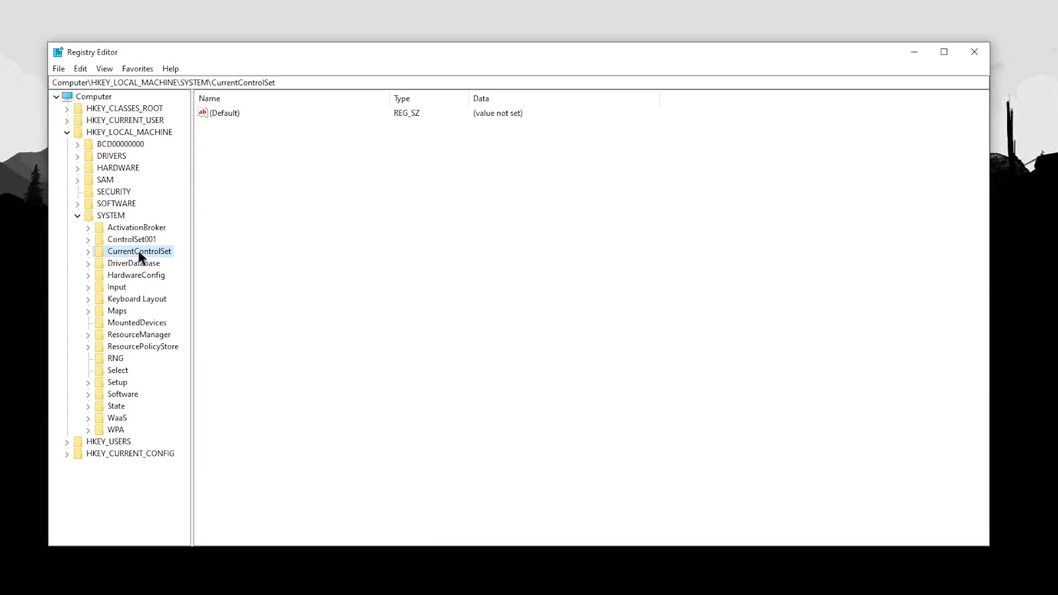
pyautogui.click(88, 253)
pyautogui.click(98, 264)
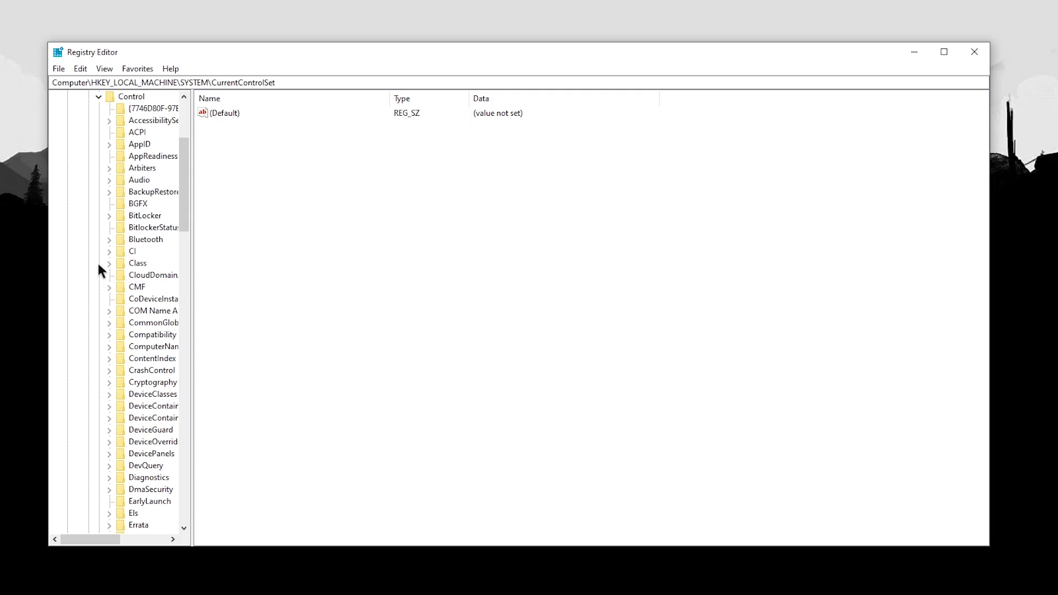
pyautogui.click(137, 264)
pyautogui.click(110, 264)
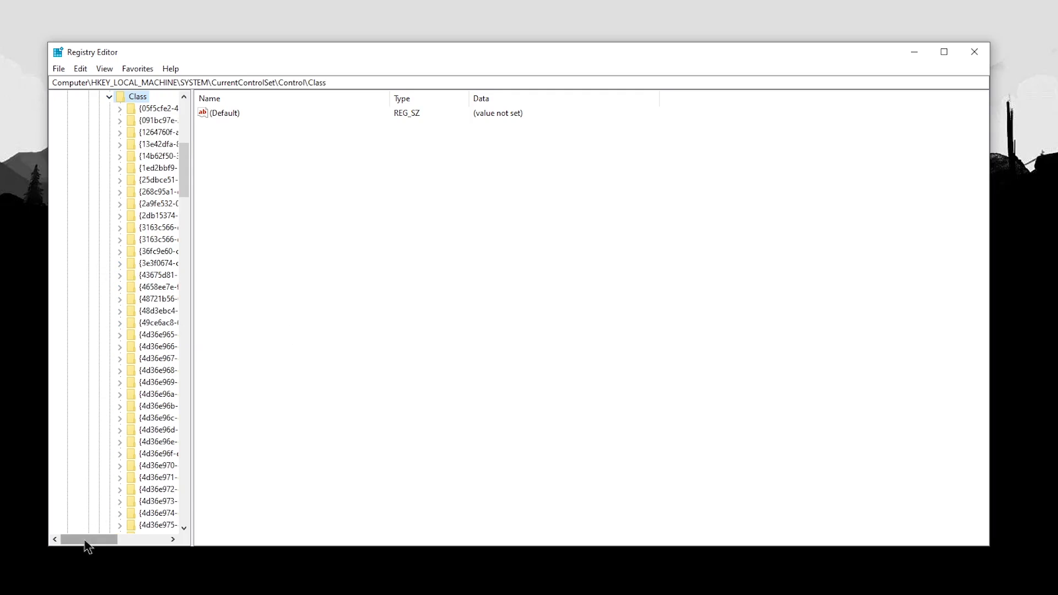
pyautogui.moveTo(87, 545); pyautogui.dragTo(110, 546)
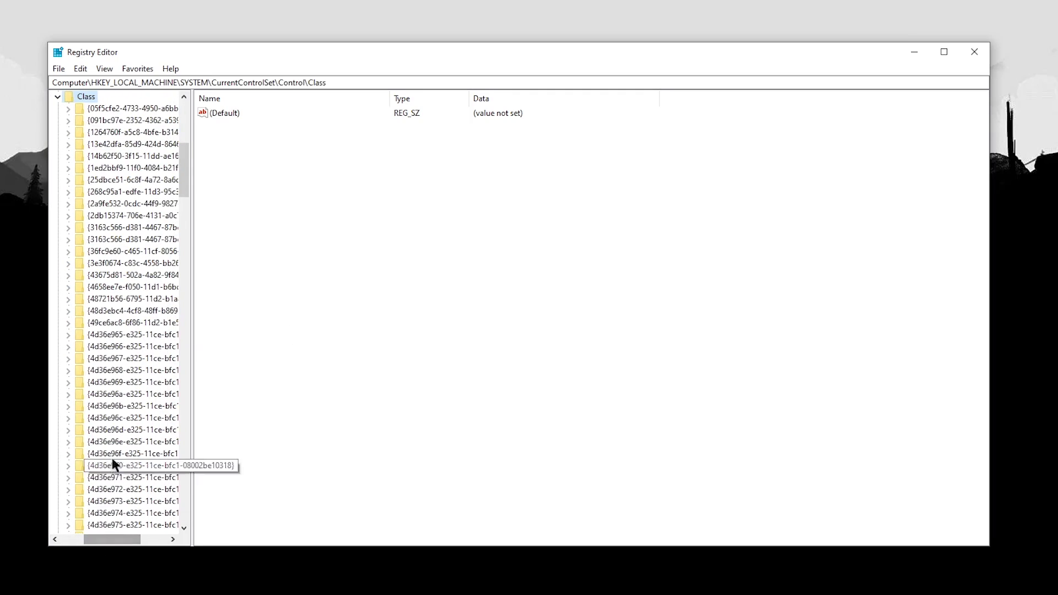
pyautogui.scroll(-15, 123, 410)
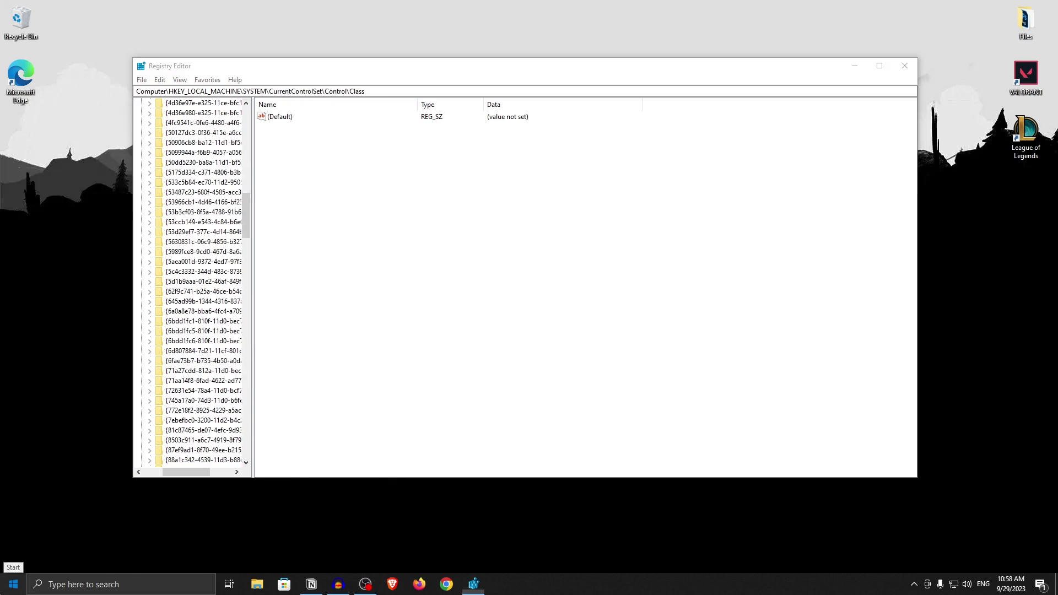
# Step: In Device Manager, open Properties for the NVIDIA GeForce GTX 750 Ti under Display adapters
pyautogui.click(14, 584)
pyautogui.write('de')
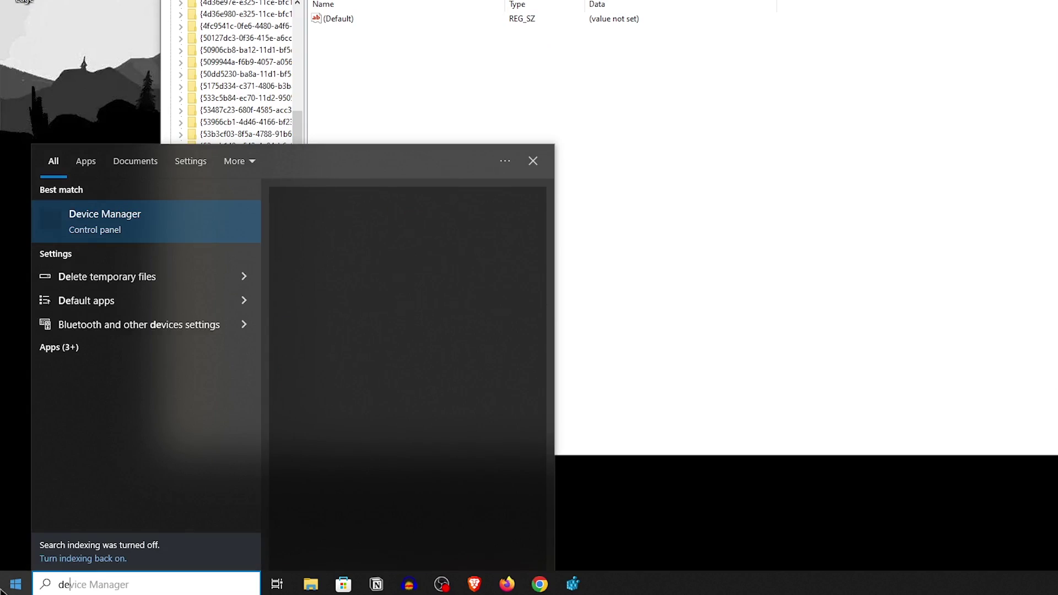
pyautogui.write('vic eman')
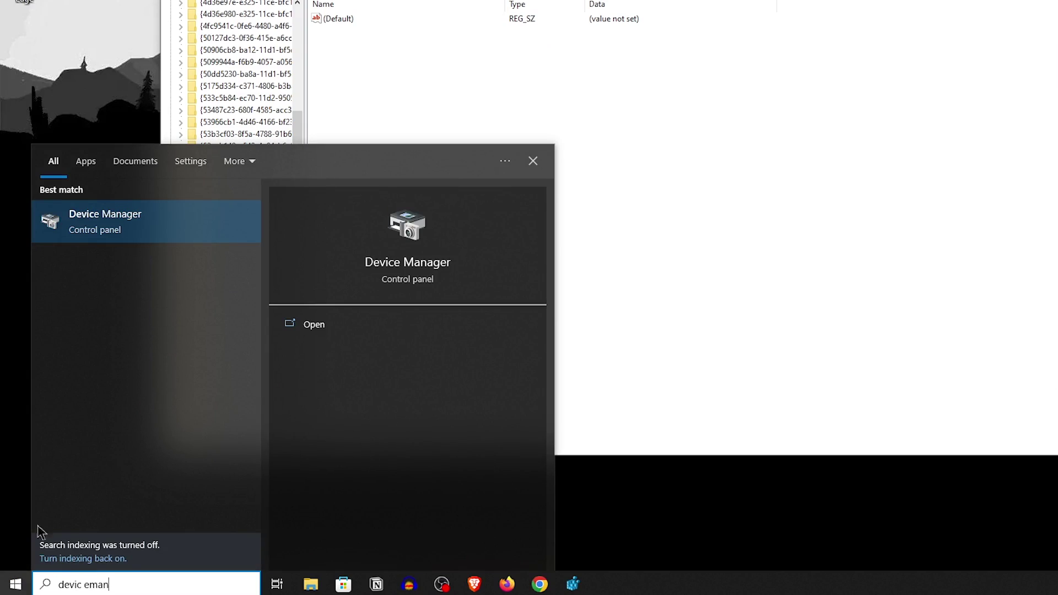
pyautogui.click(149, 226)
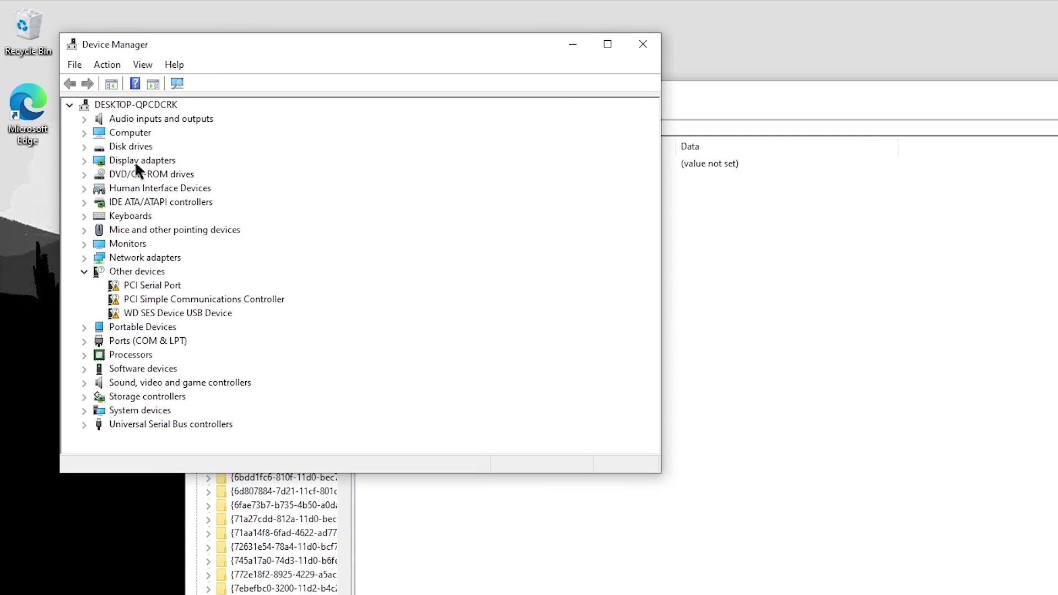
pyautogui.click(100, 115)
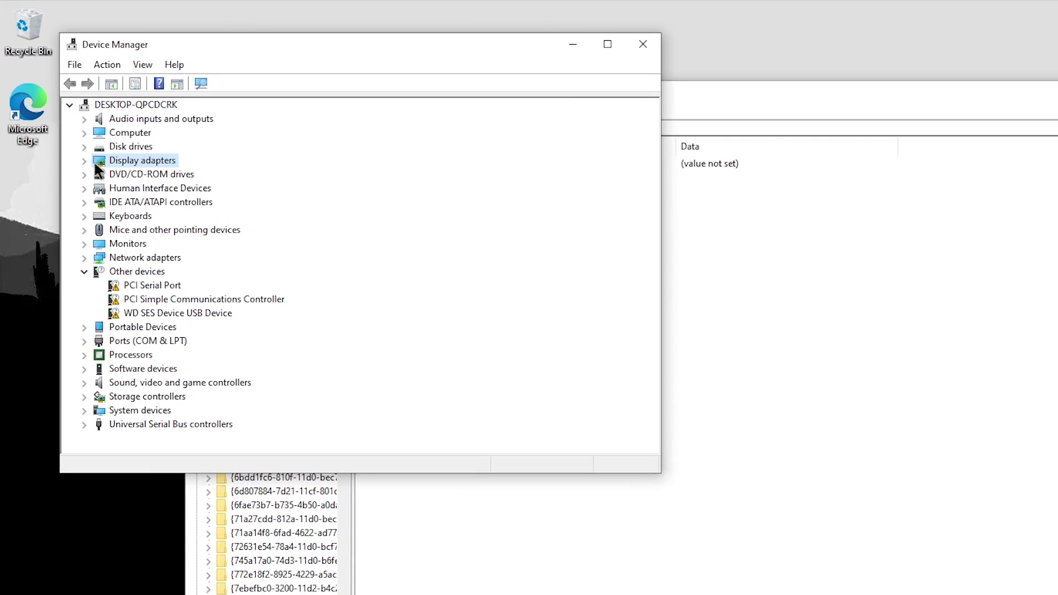
pyautogui.click(84, 161)
pyautogui.click(216, 187)
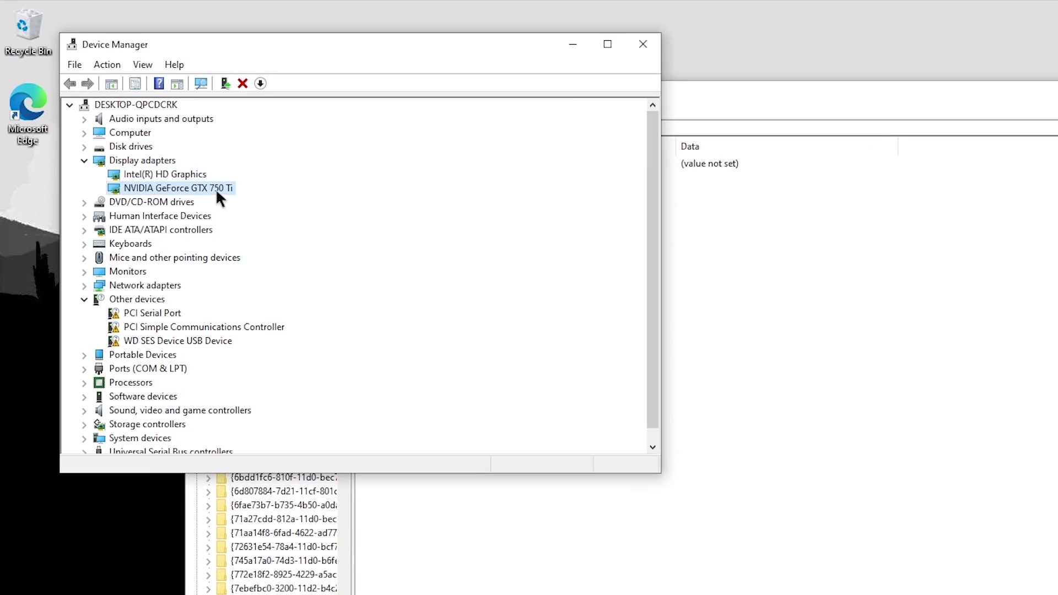
pyautogui.rightClick(217, 187)
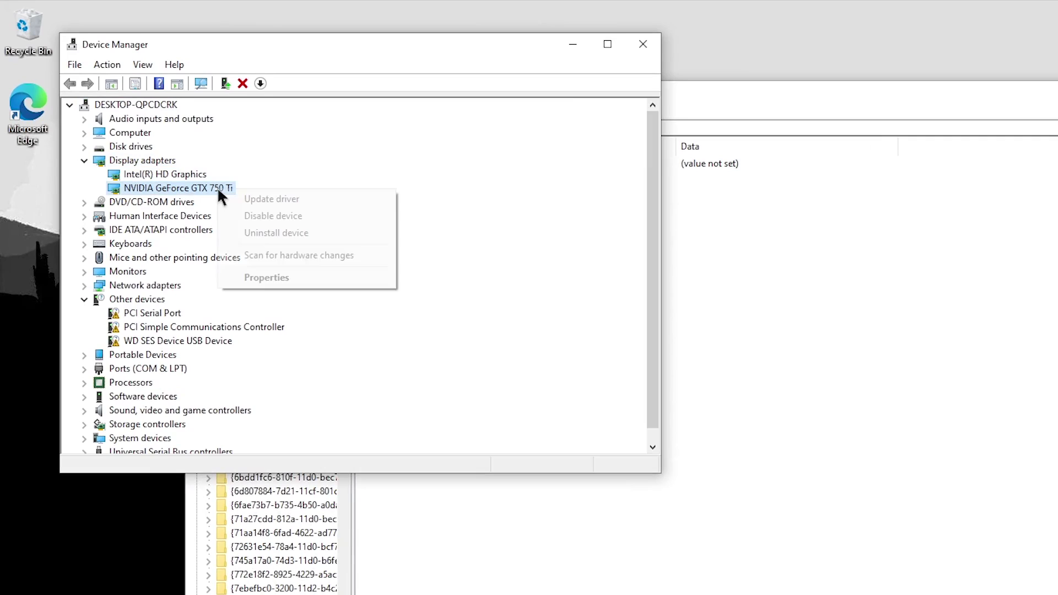
pyautogui.click(307, 278)
# Step: Copy the adapter's Class Guid {4d36e968-e325-11ce-bfc1-08002be10318} from the Details tab
pyautogui.click(303, 115)
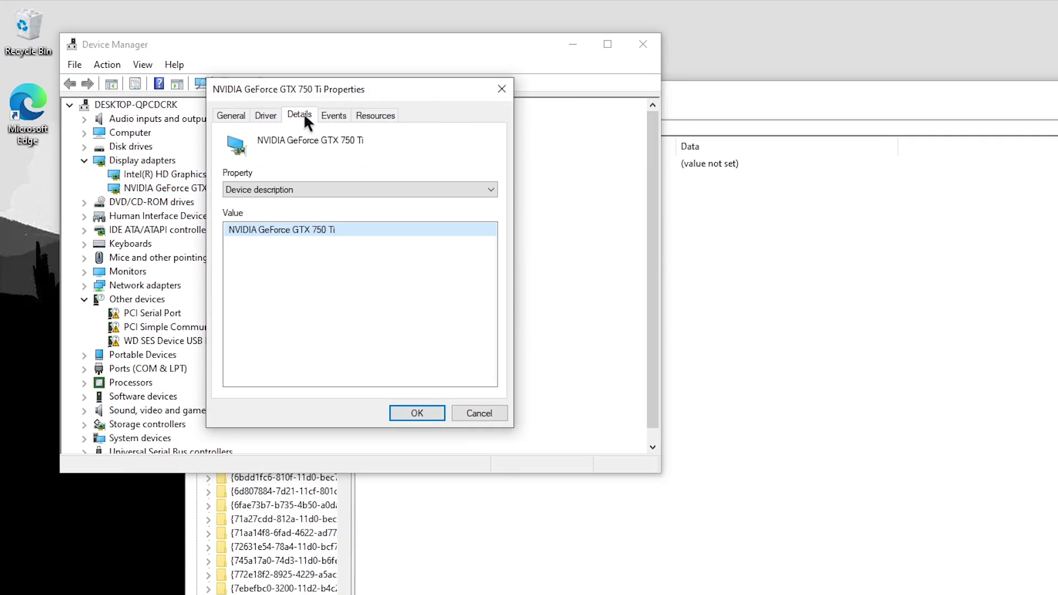
pyautogui.click(346, 188)
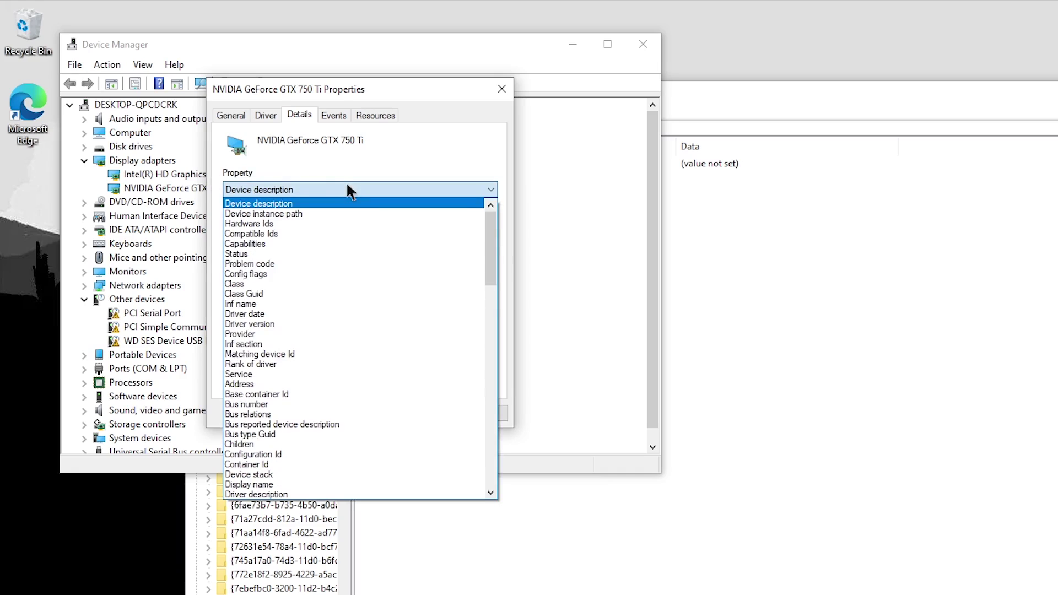
pyautogui.click(257, 293)
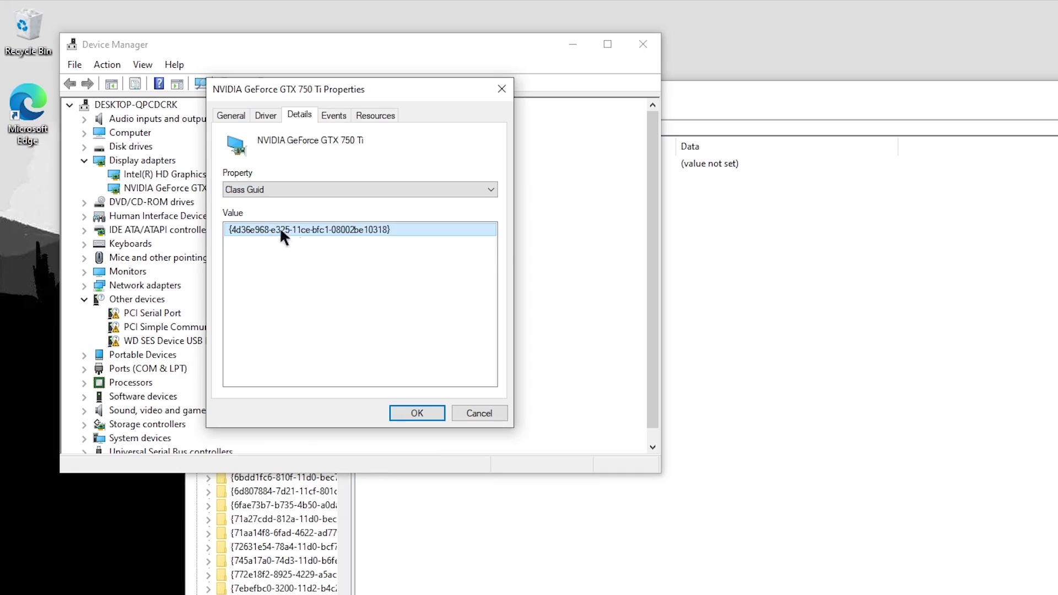
pyautogui.rightClick(326, 225)
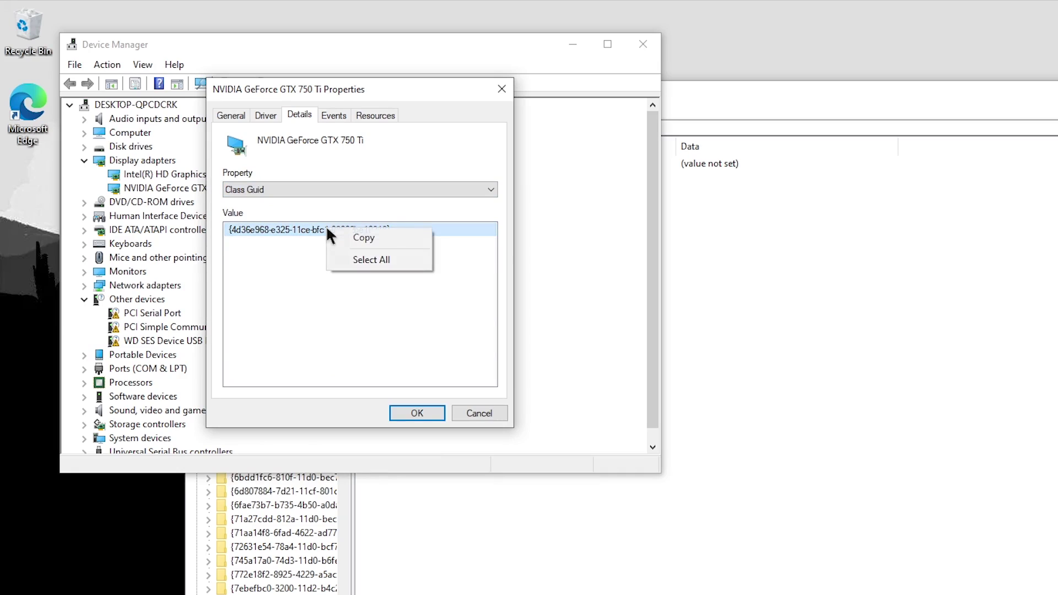
pyautogui.click(345, 234)
# Step: Go to the Class\{4d36e968-e325-11ce-bfc1-08002be10318} key by pasting the GUID into the address bar
pyautogui.click(799, 188)
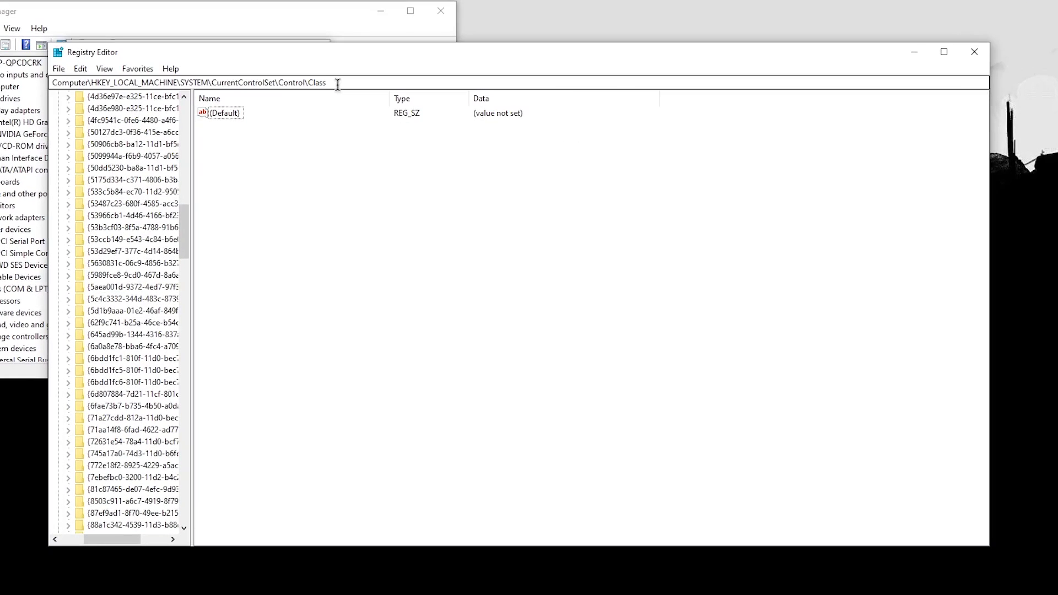
pyautogui.click(378, 92)
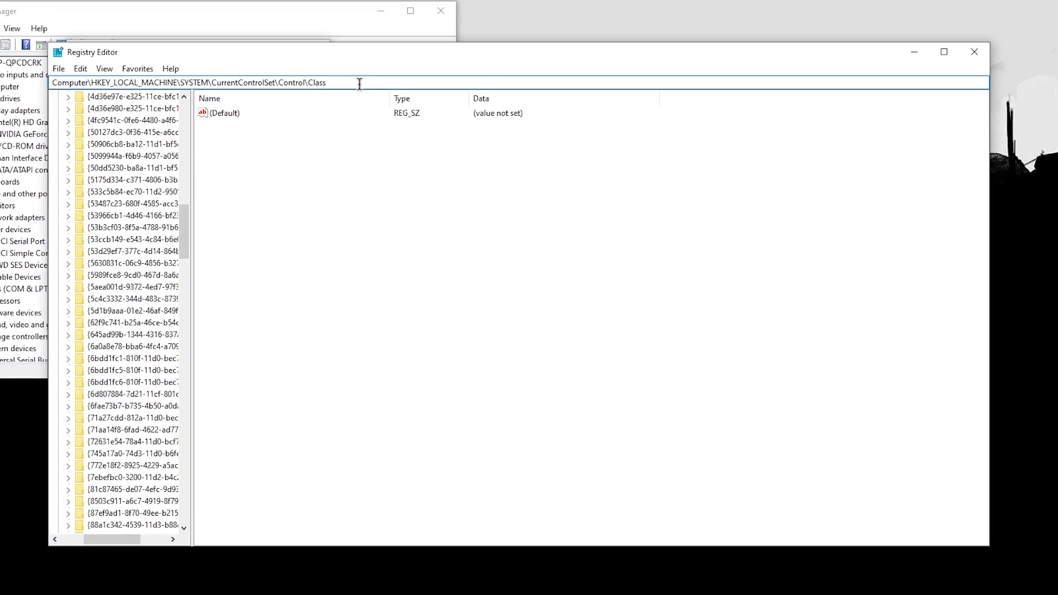
pyautogui.write('\\')
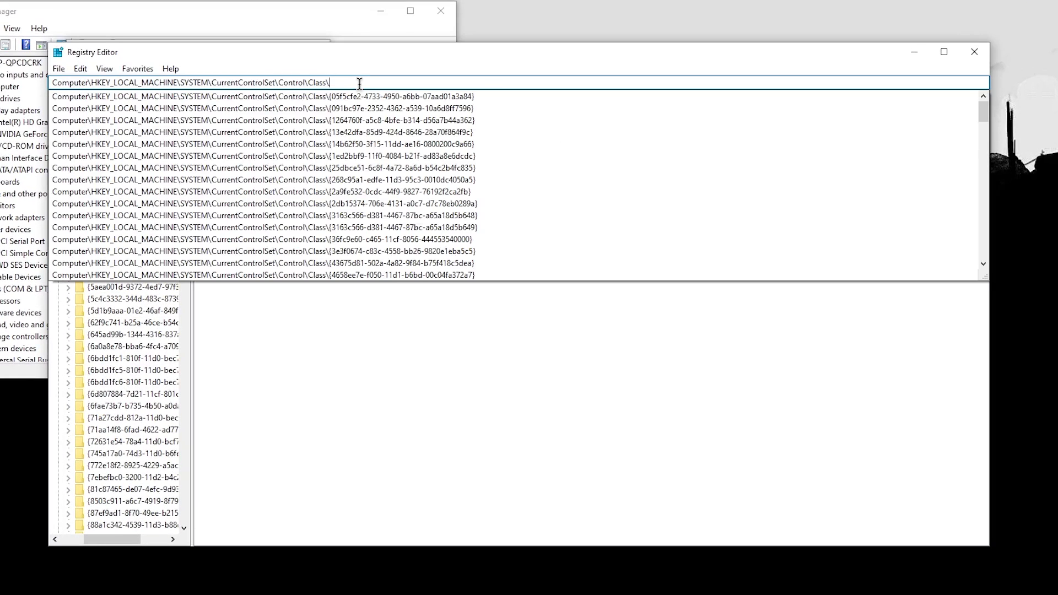
pyautogui.hotkey('ctrl', 'v')
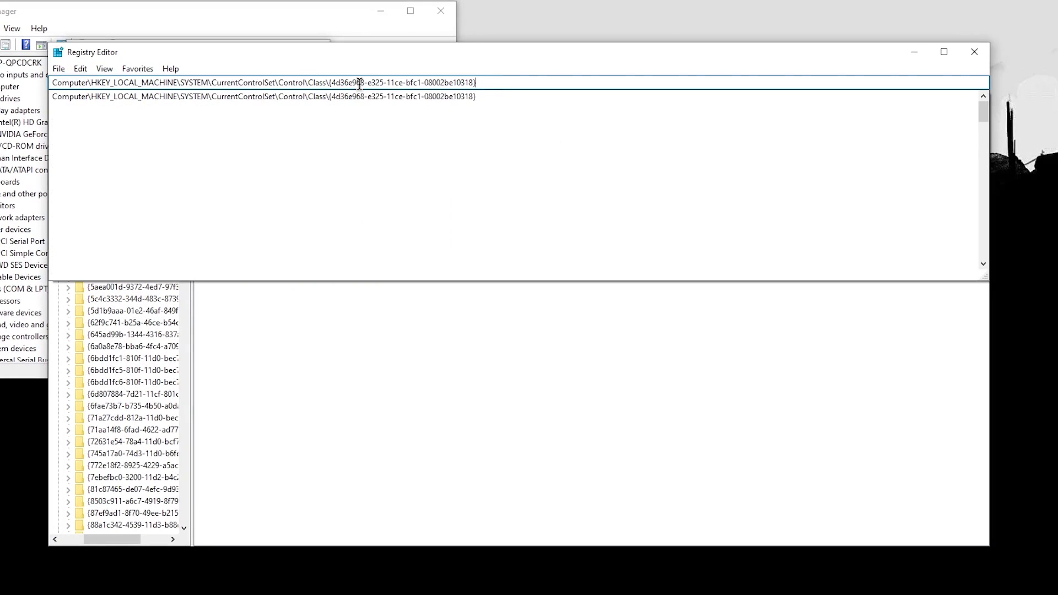
pyautogui.press('Return')
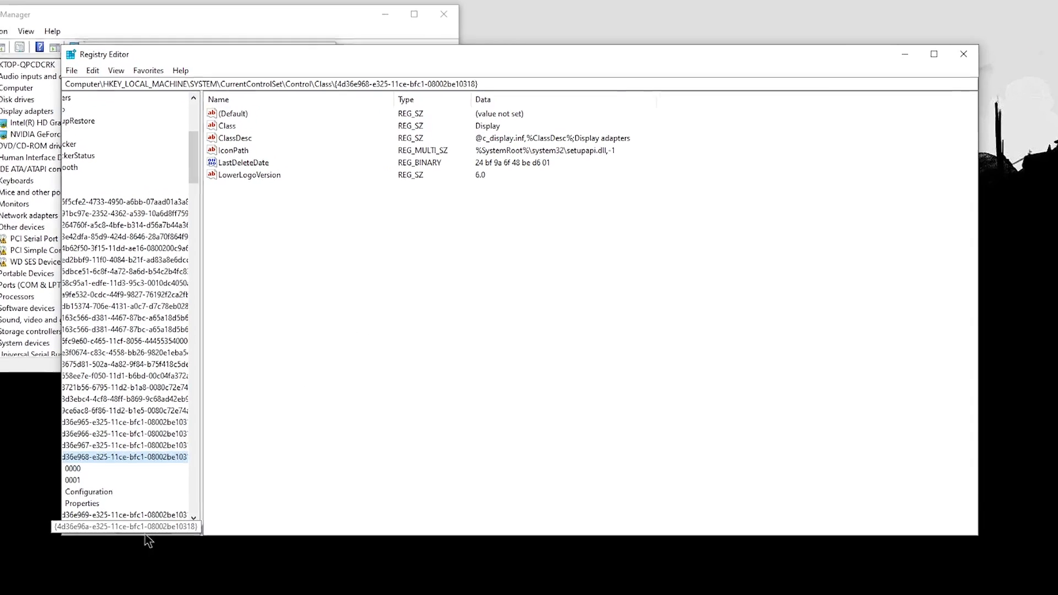
# Step: Open subkey 0000 and confirm HardwareInformation.AdapterString reads NVIDIA GeForce GTX 750 Ti
pyautogui.moveTo(204, 472); pyautogui.dragTo(194, 472)
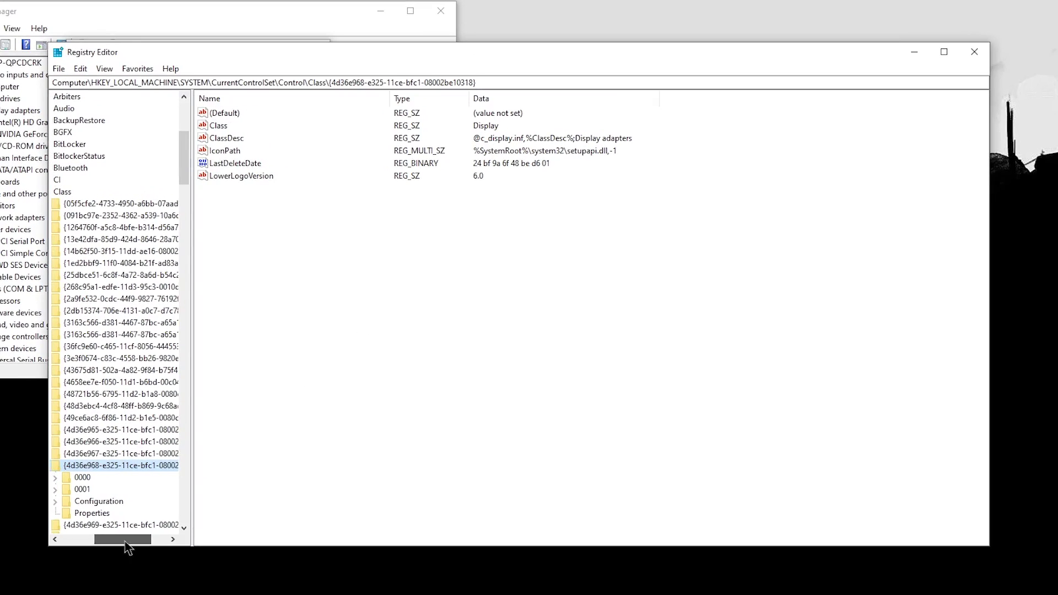
pyautogui.click(82, 479)
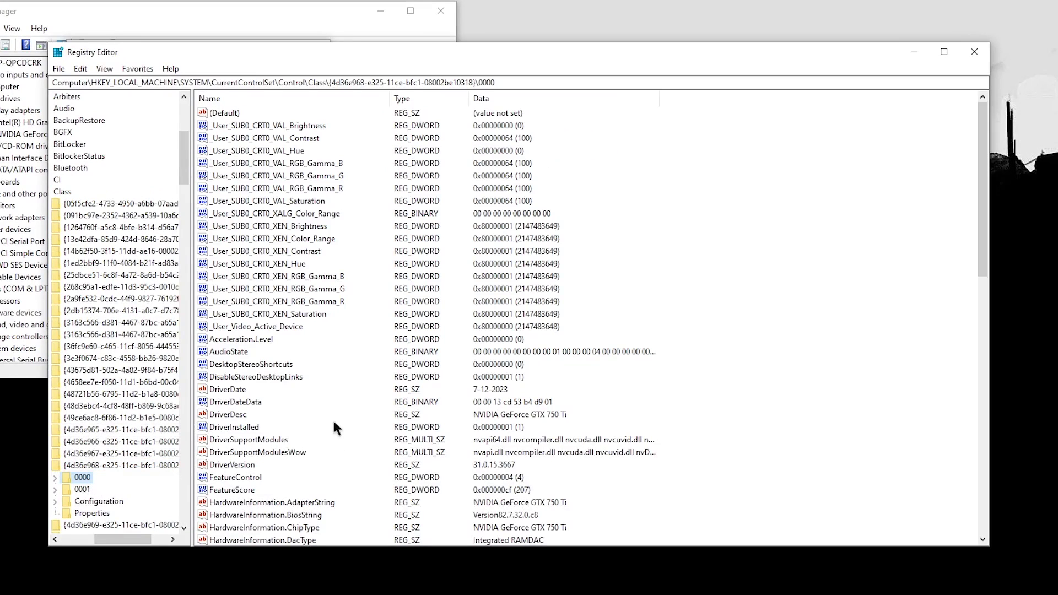
pyautogui.scroll(-2, 319, 432)
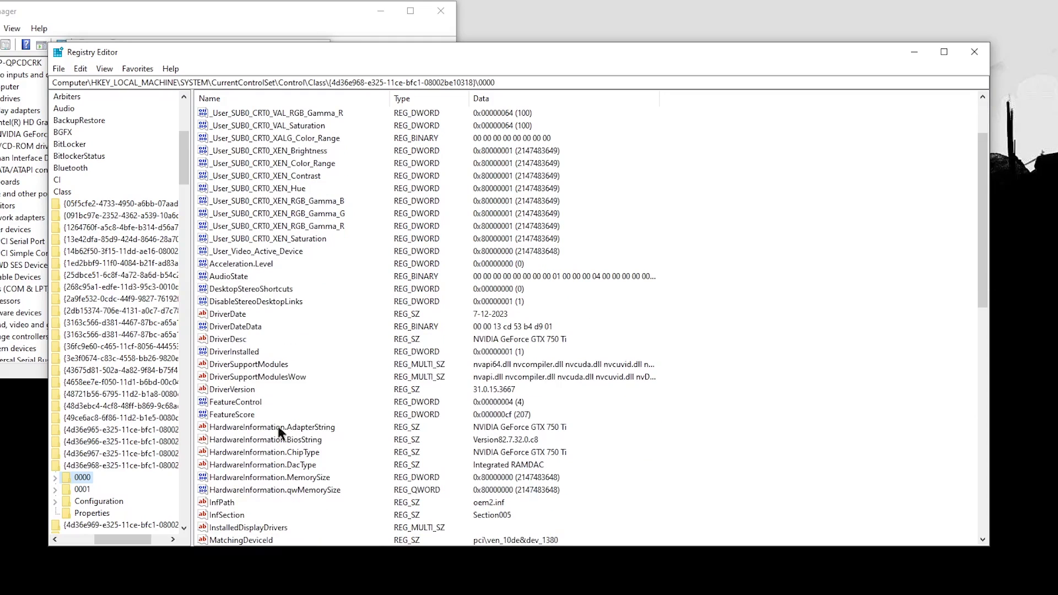
pyautogui.click(235, 429)
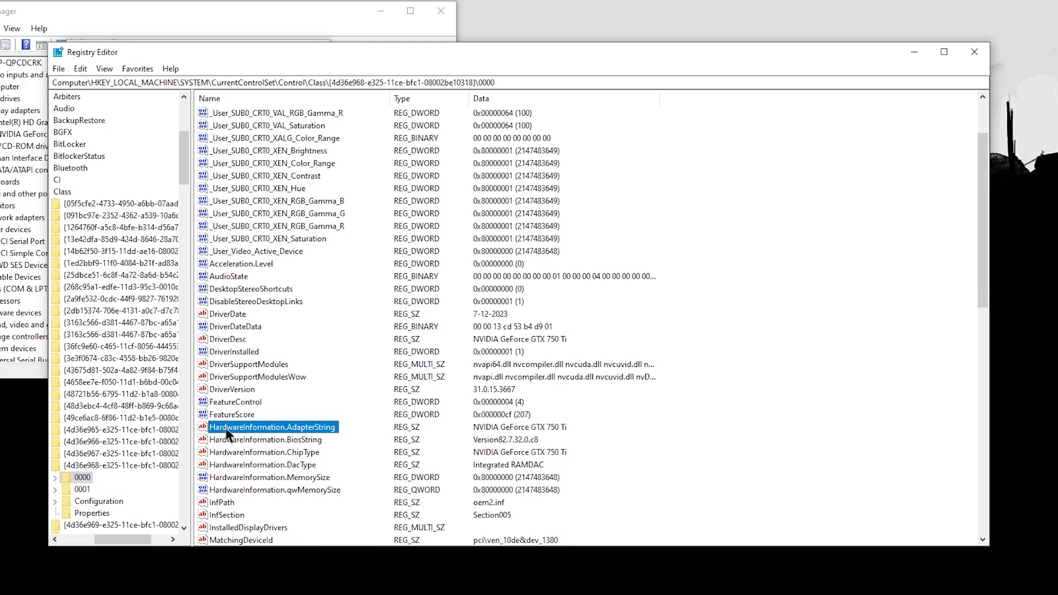
pyautogui.doubleClick(292, 431)
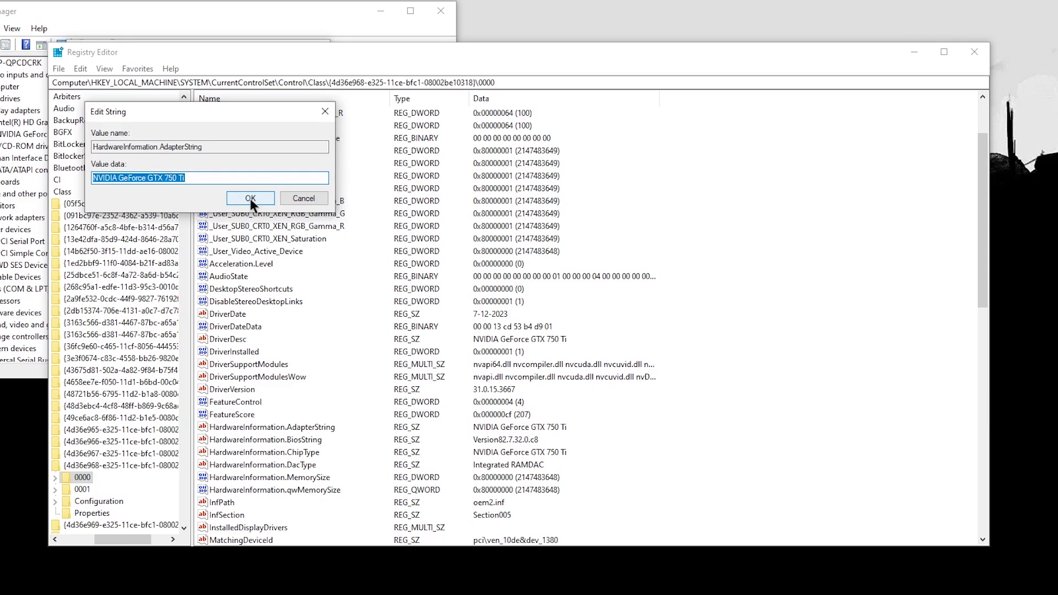
pyautogui.click(250, 198)
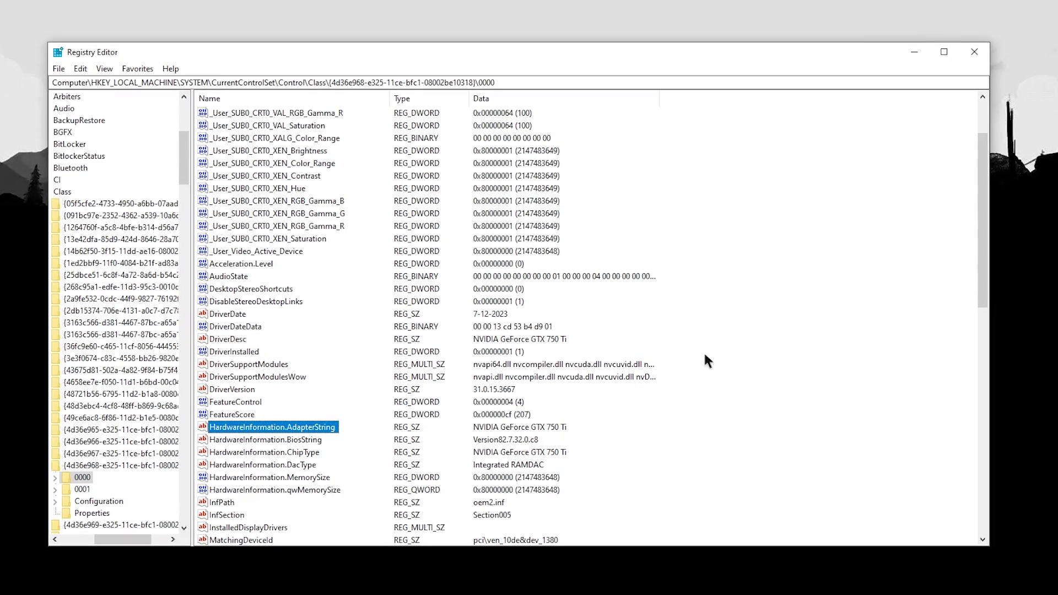
# Step: Create a new DWORD (32-bit) value named RMHdcpKeyglobZero in the 0000 key
pyautogui.rightClick(682, 321)
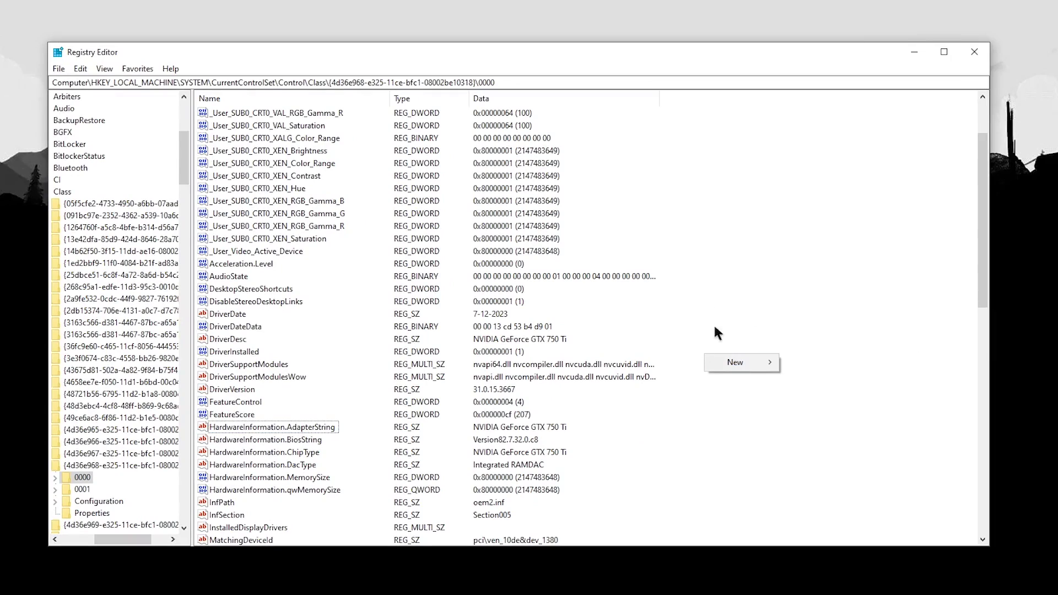
pyautogui.click(737, 363)
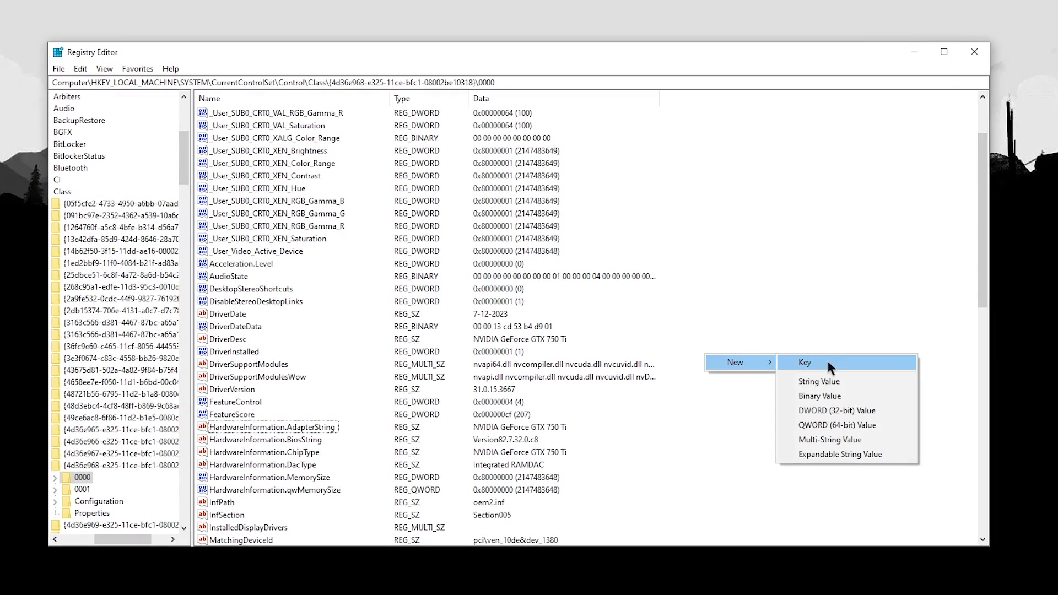
pyautogui.click(884, 412)
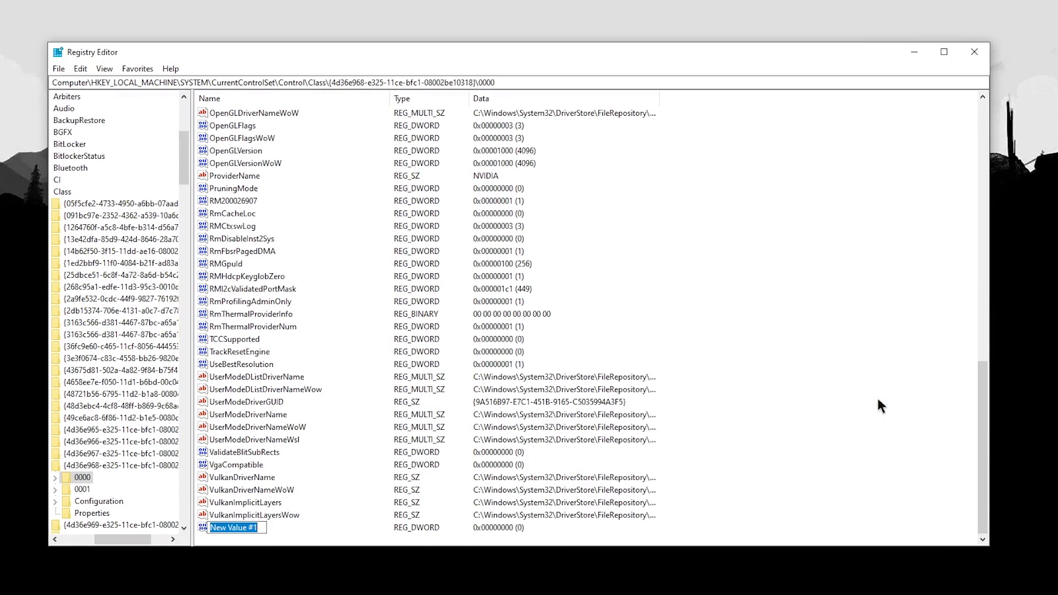
pyautogui.hotkey('ctrl', 'v')
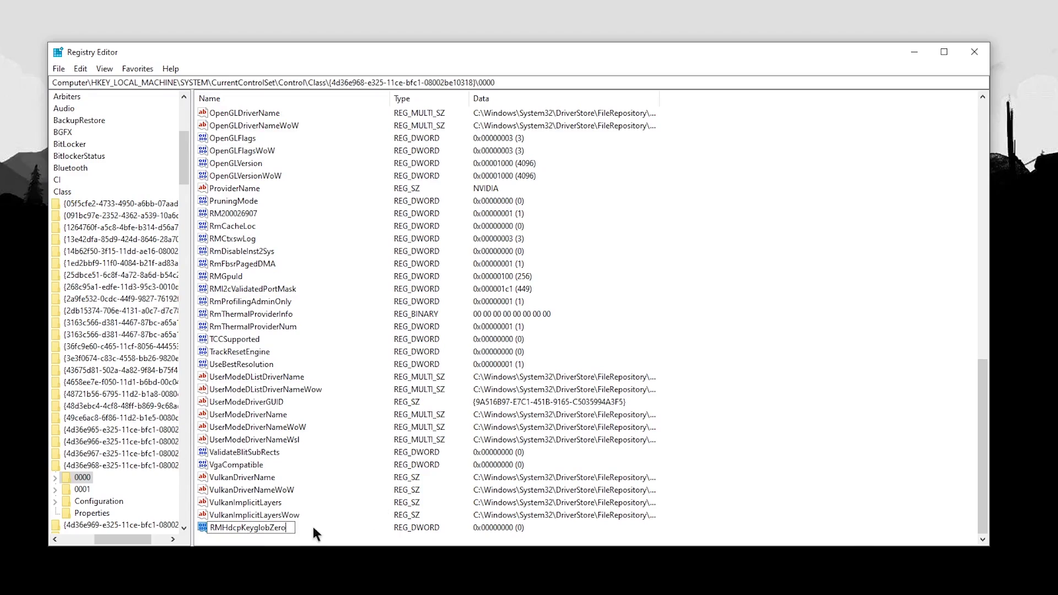
pyautogui.press('Return')
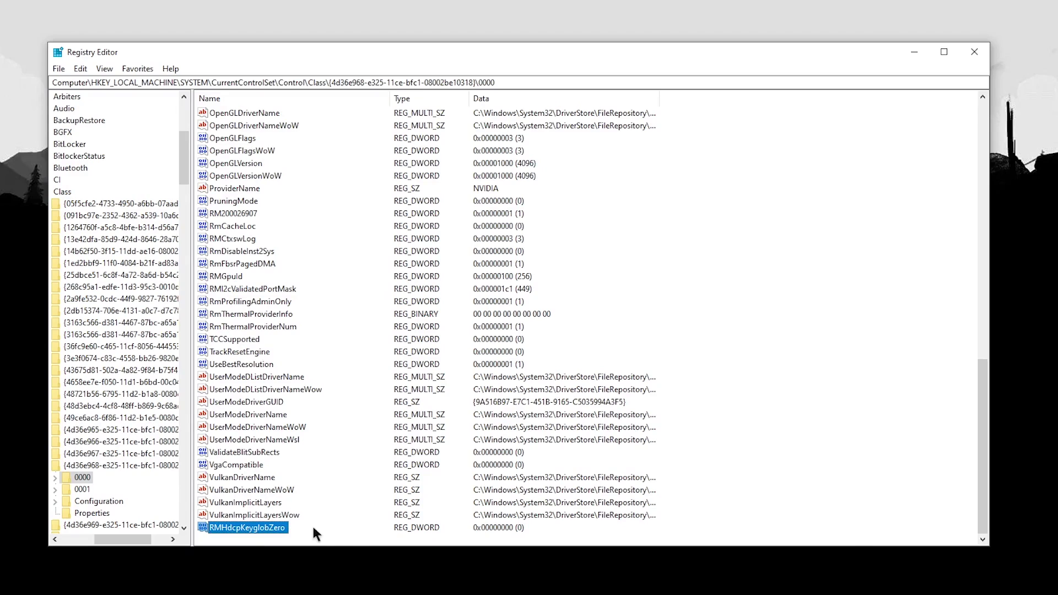
# Step: Set RMHdcpKeyglobZero's data to 1 and close Registry Editor
pyautogui.doubleClick(276, 528)
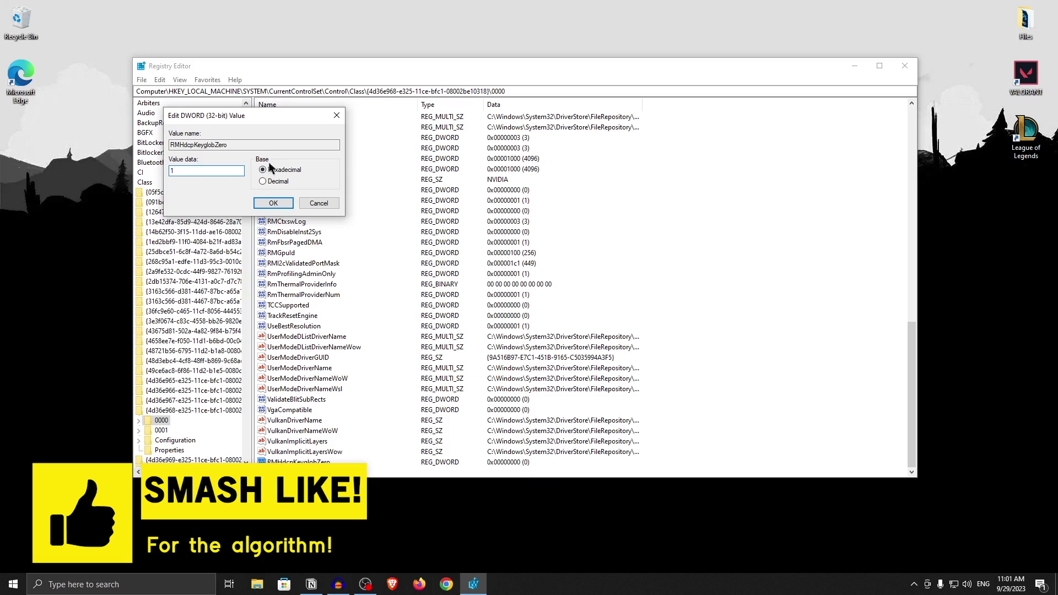
pyautogui.write('1')
pyautogui.click(273, 203)
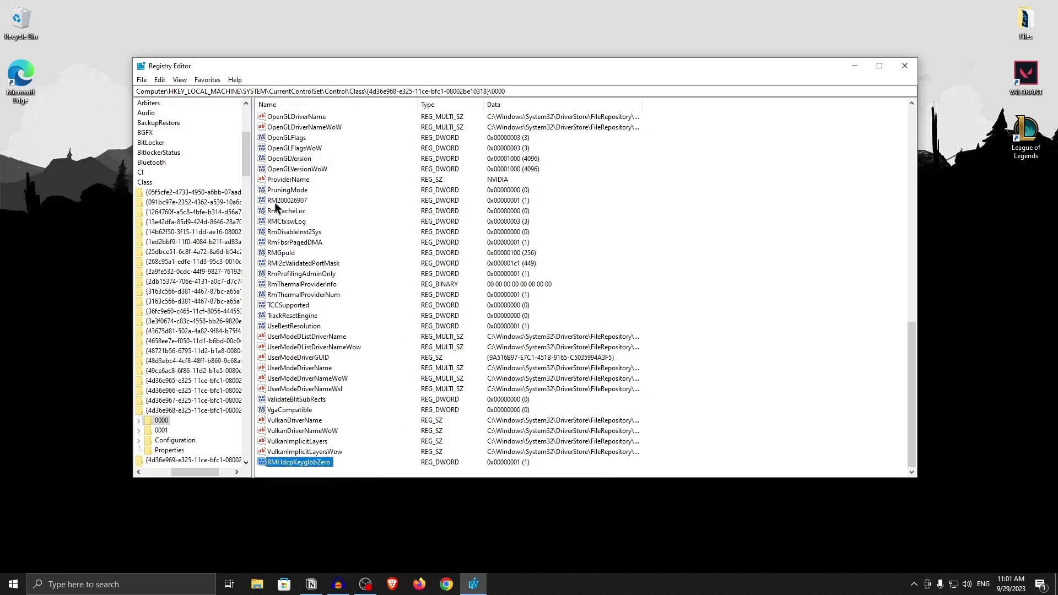
pyautogui.click(905, 66)
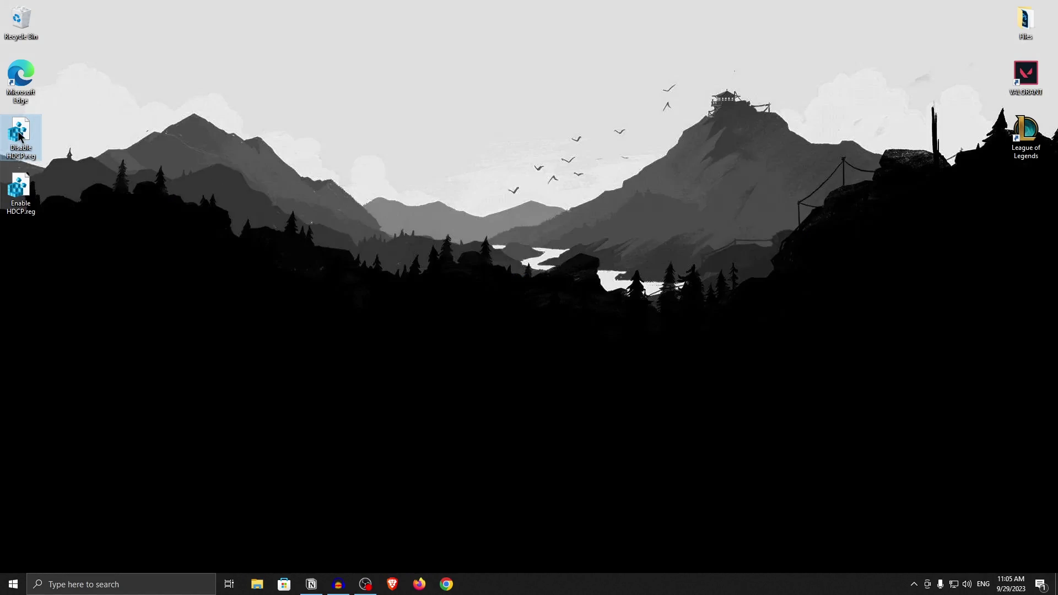
# Step: Merge Disable HDCP.reg into the registry, confirming the prompt and the success message
pyautogui.doubleClick(18, 135)
pyautogui.click(610, 306)
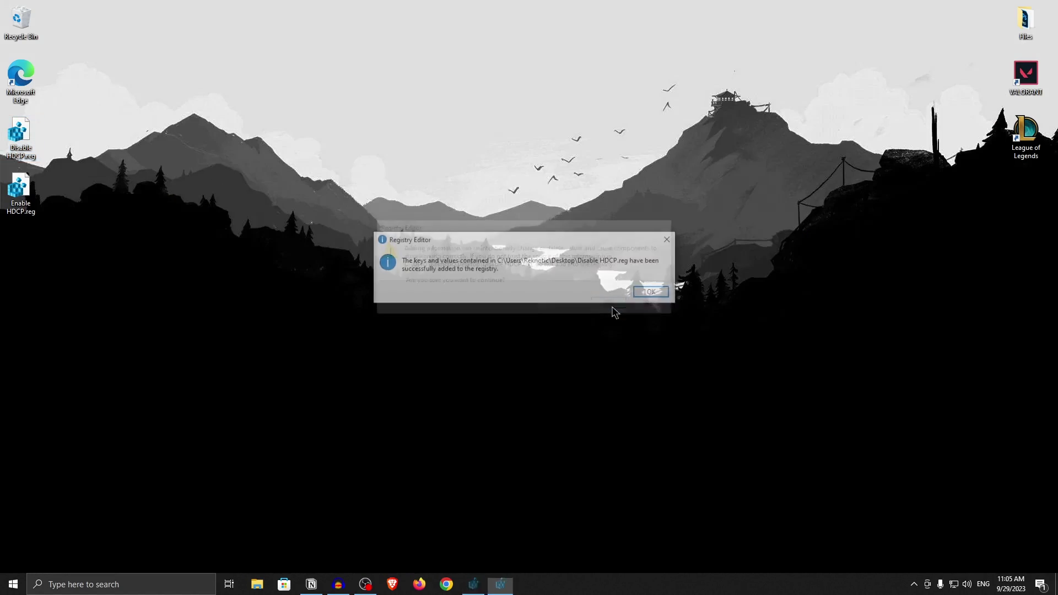
pyautogui.click(647, 290)
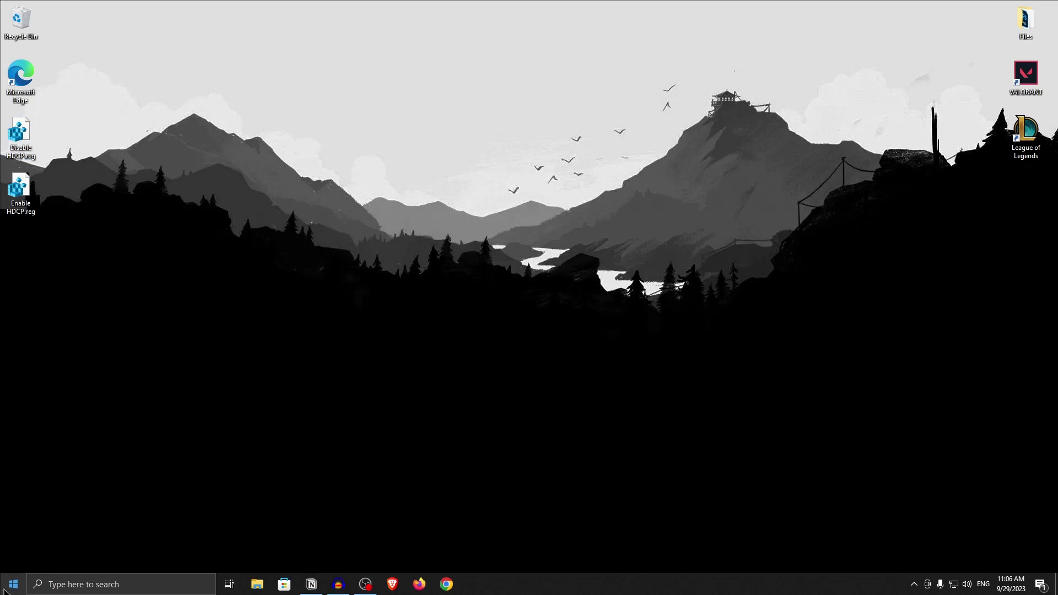
pyautogui.press('super')
pyautogui.click(540, 263)
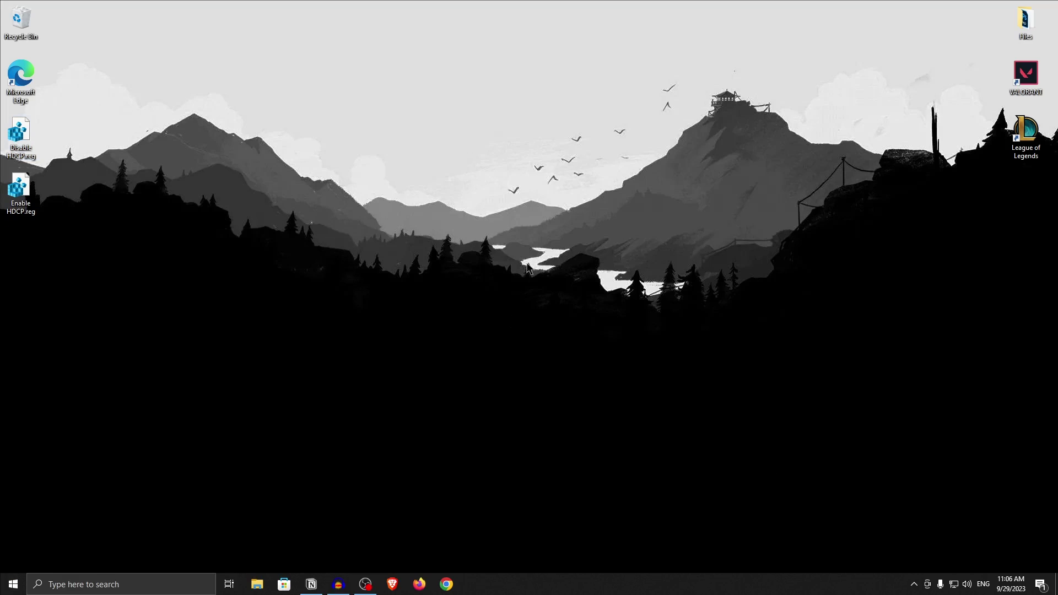